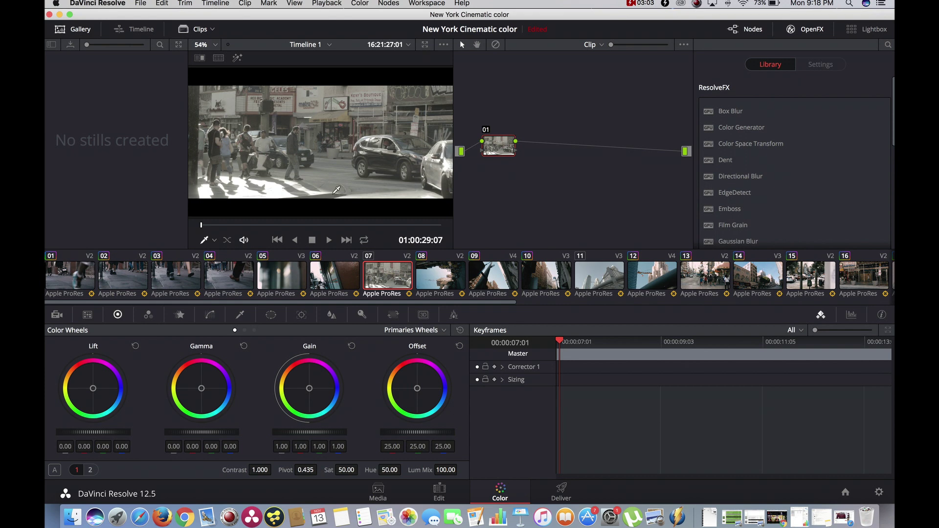
Step: Add a Corrector node 02 and link it in series after node 01
drag(499, 146, 506, 153)
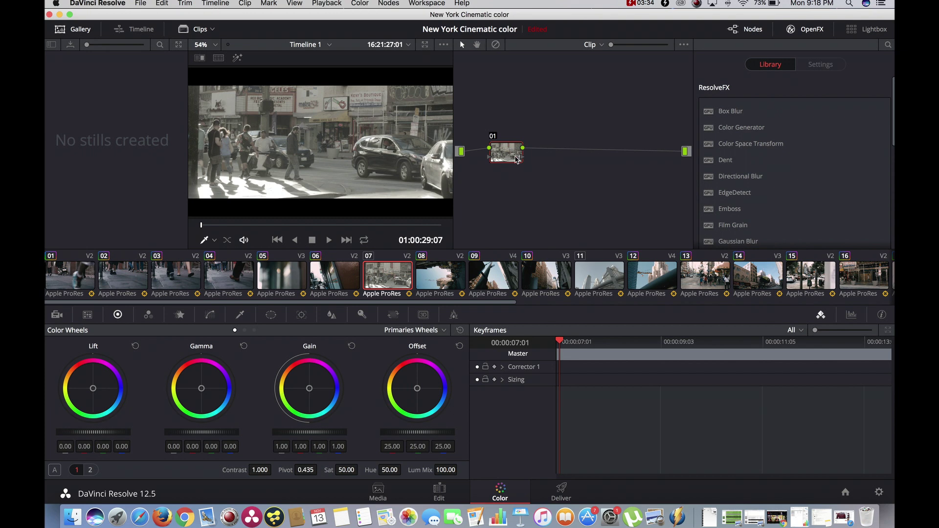
drag(506, 157, 500, 156)
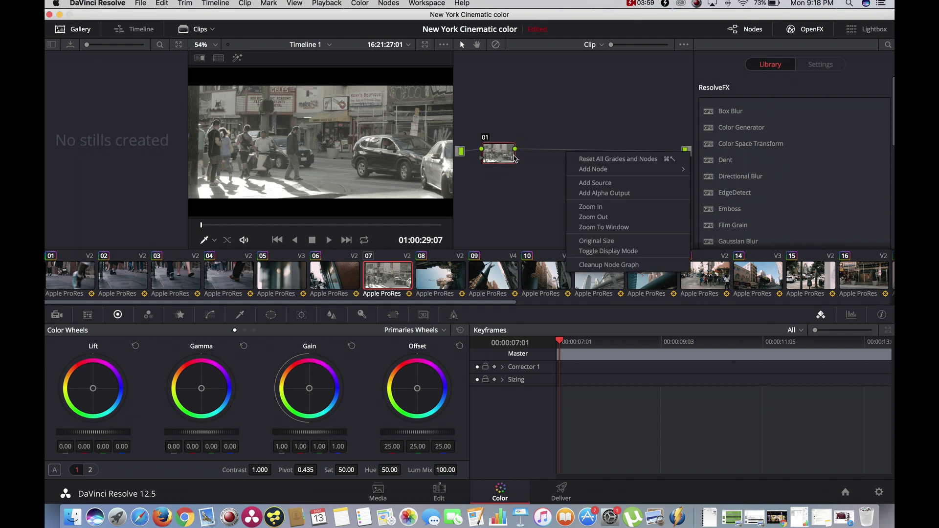
right_click(509, 158)
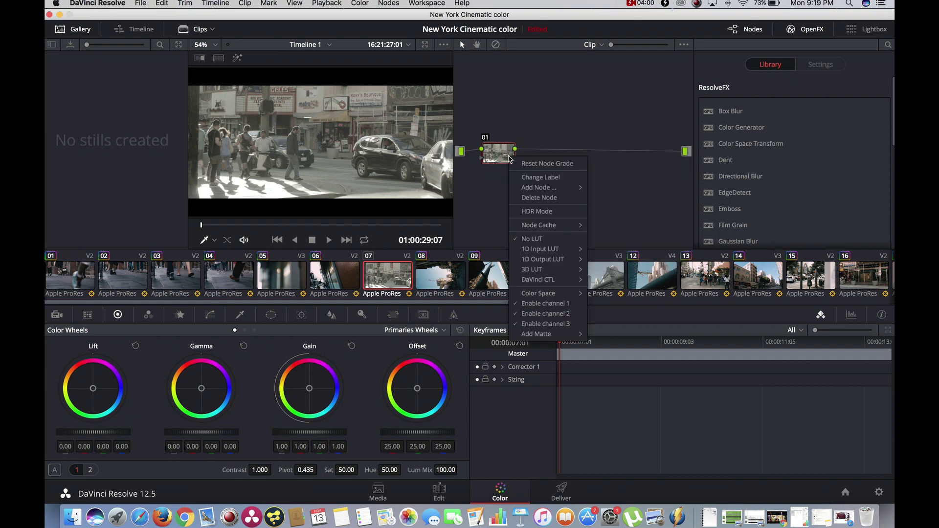
mouse_move(543, 188)
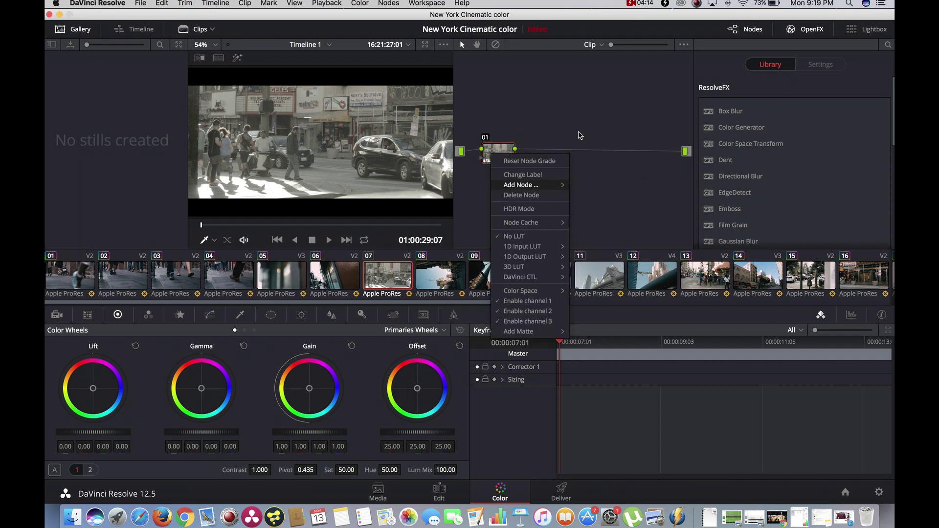
click(580, 136)
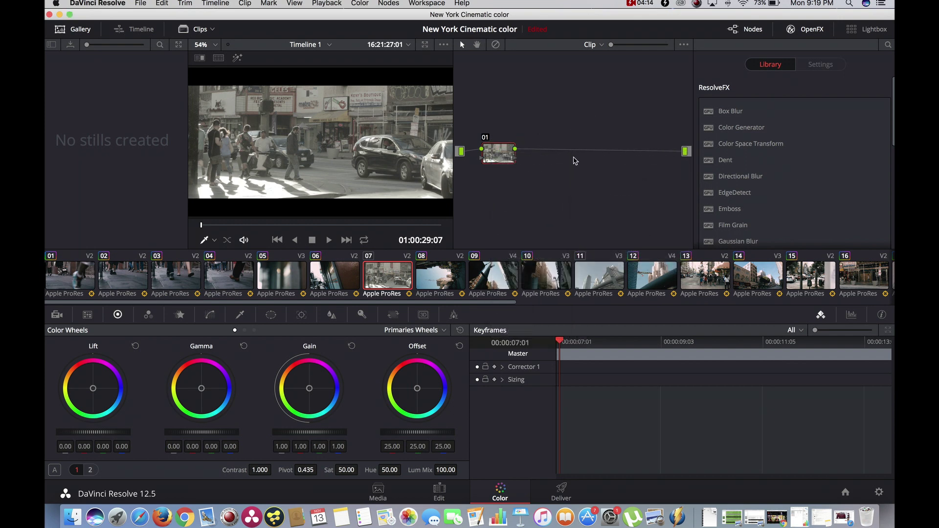
right_click(555, 139)
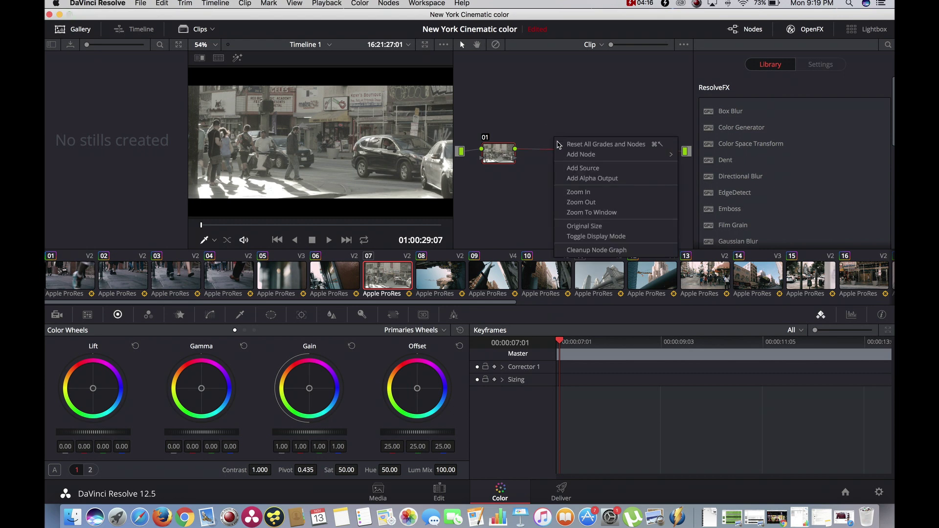
click(558, 126)
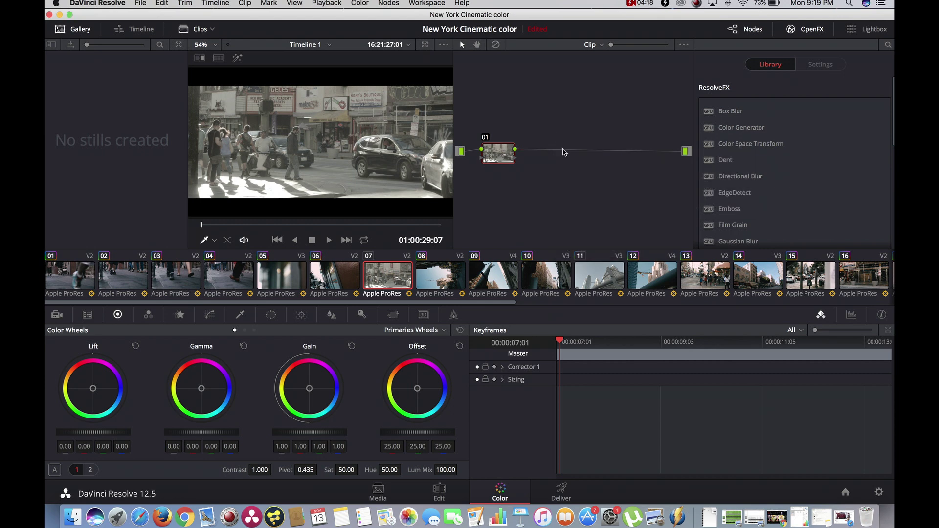
right_click(556, 137)
mouse_move(571, 154)
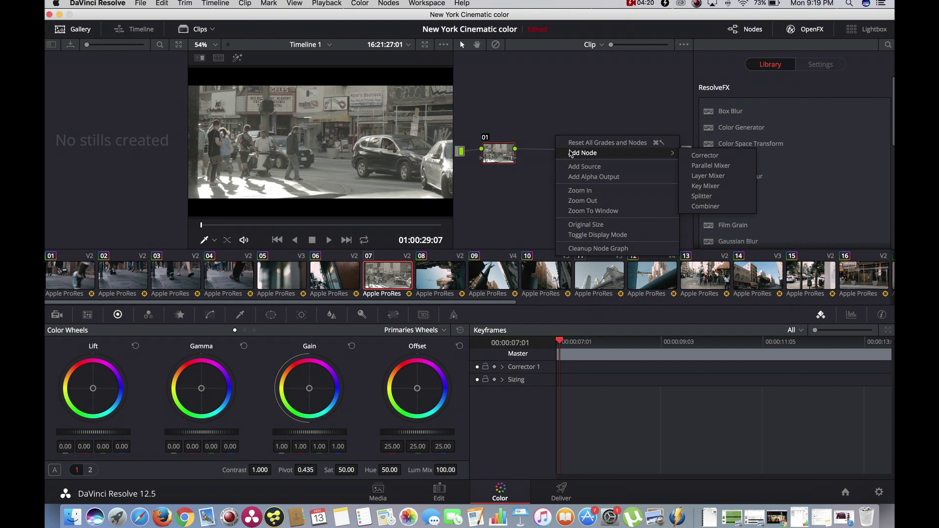
click(697, 155)
drag(560, 141, 559, 153)
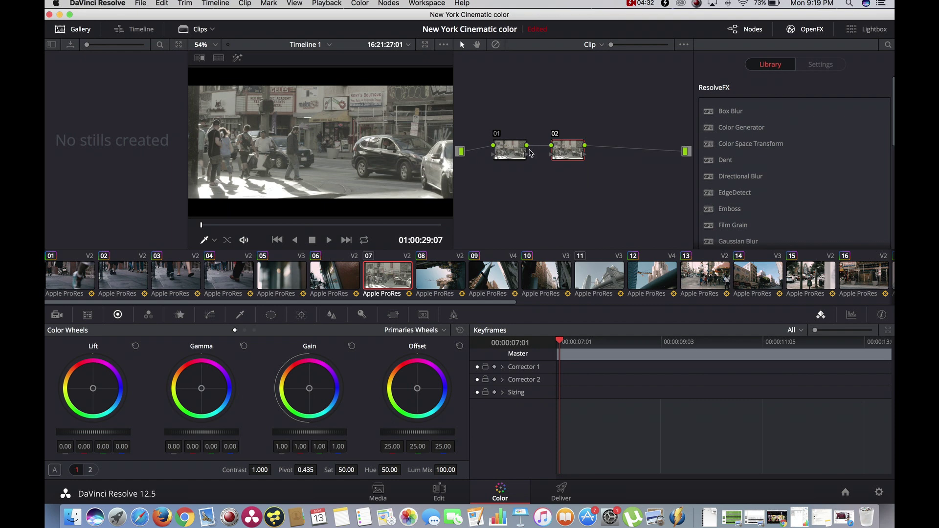
Step: Apply the Film Looks 3D LUT DCI-P3 Fujifilm 3513DI D55 to node 02
right_click(571, 152)
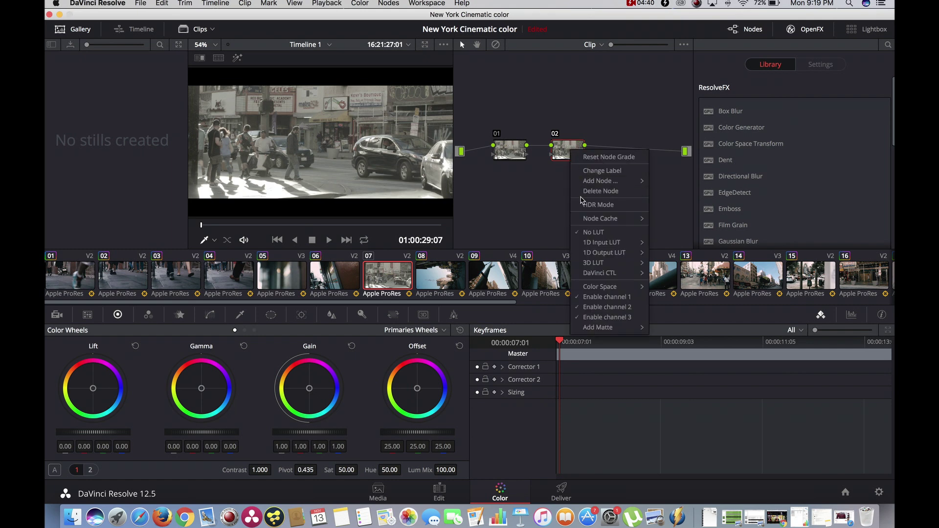
mouse_move(603, 265)
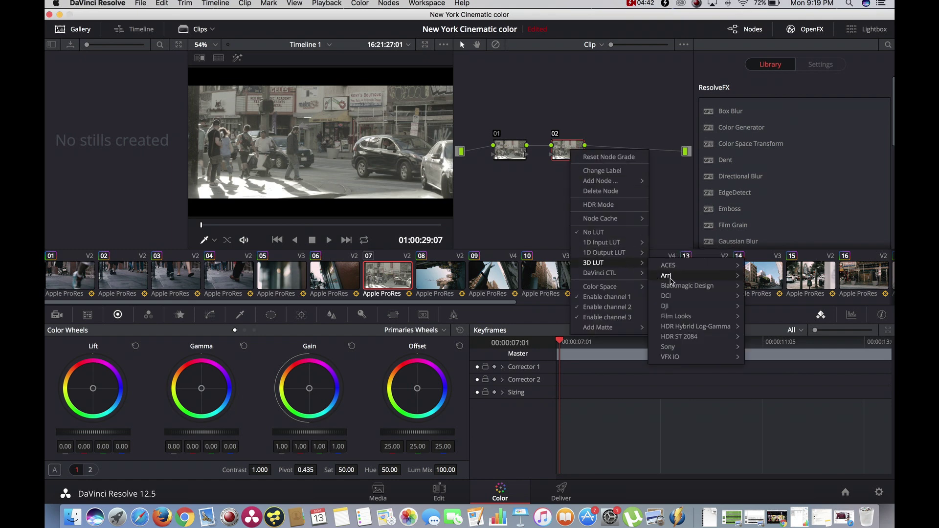
mouse_move(677, 318)
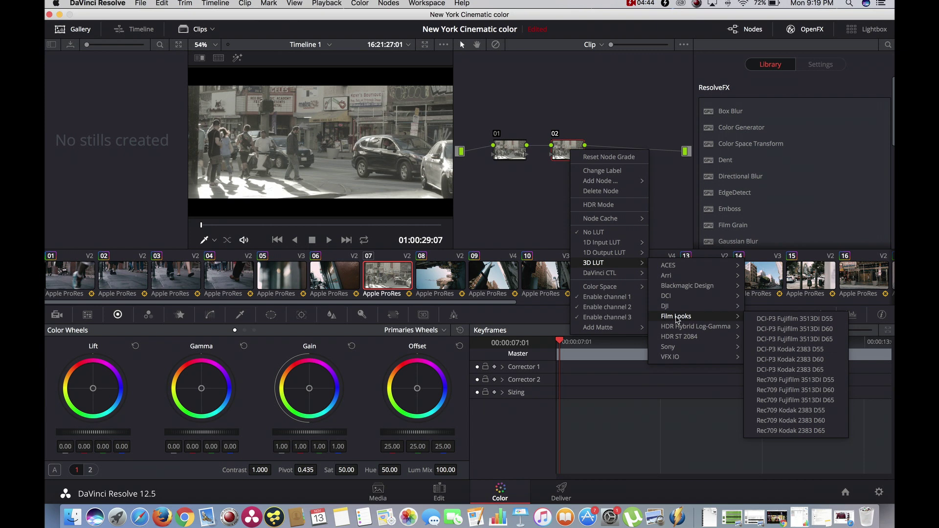
click(774, 320)
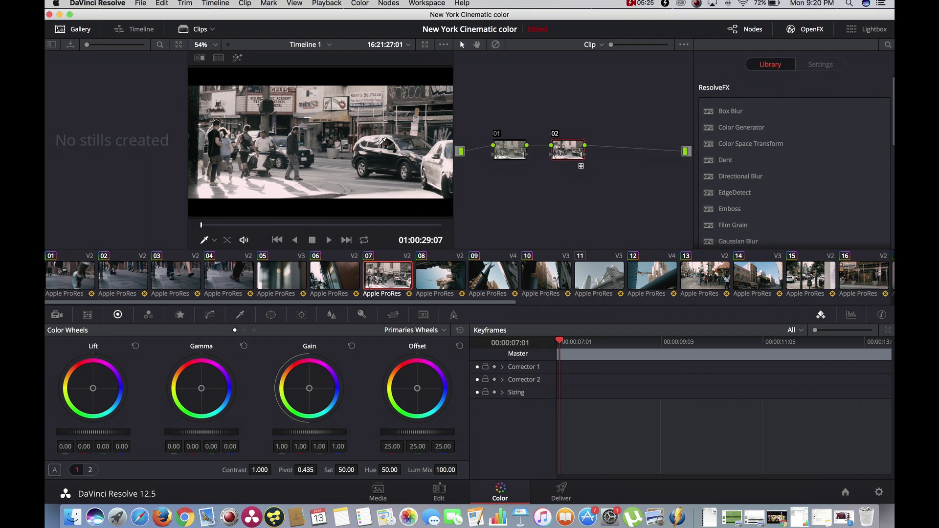
Step: Show the video scopes from the viewer menu and position the Scopes window
right_click(397, 158)
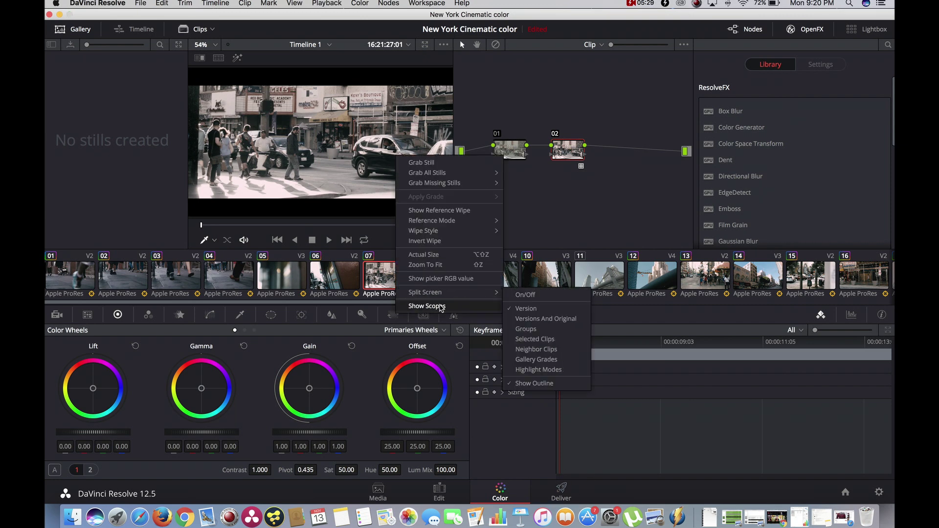
click(440, 307)
drag(608, 205, 626, 197)
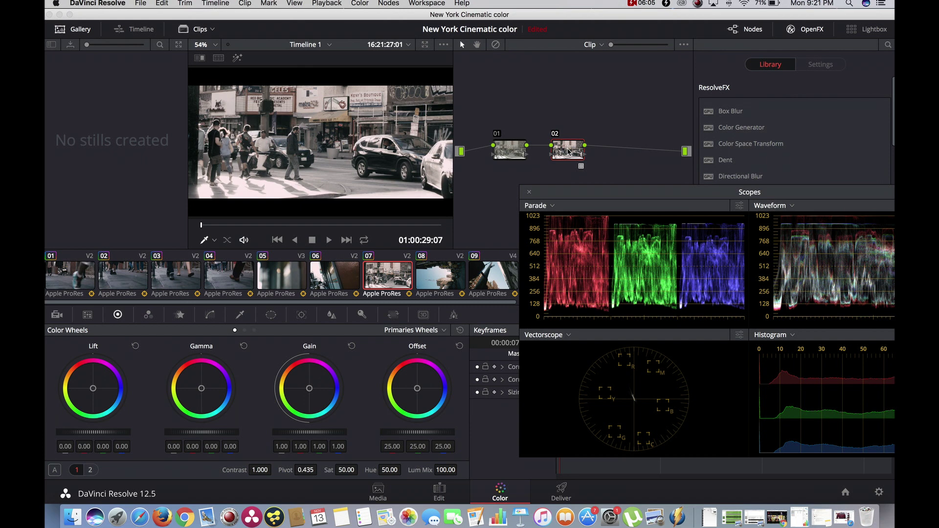
click(511, 152)
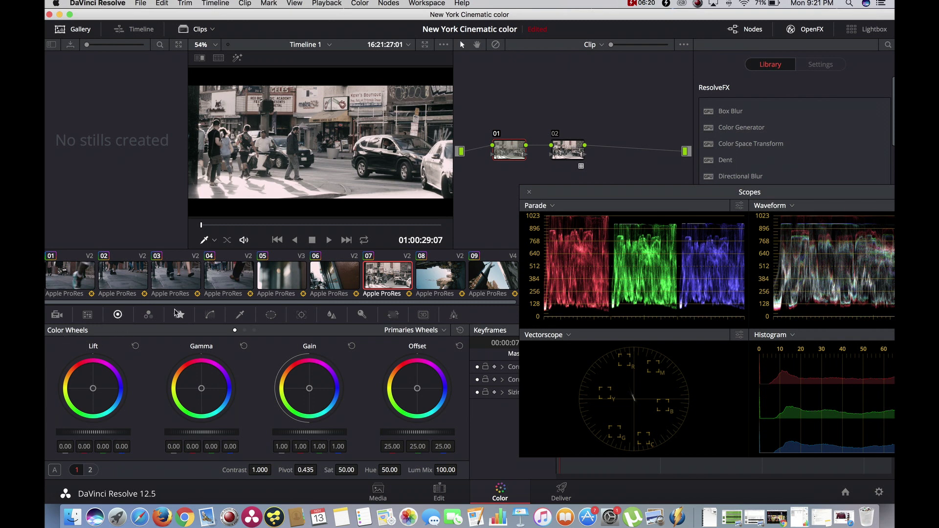
click(210, 315)
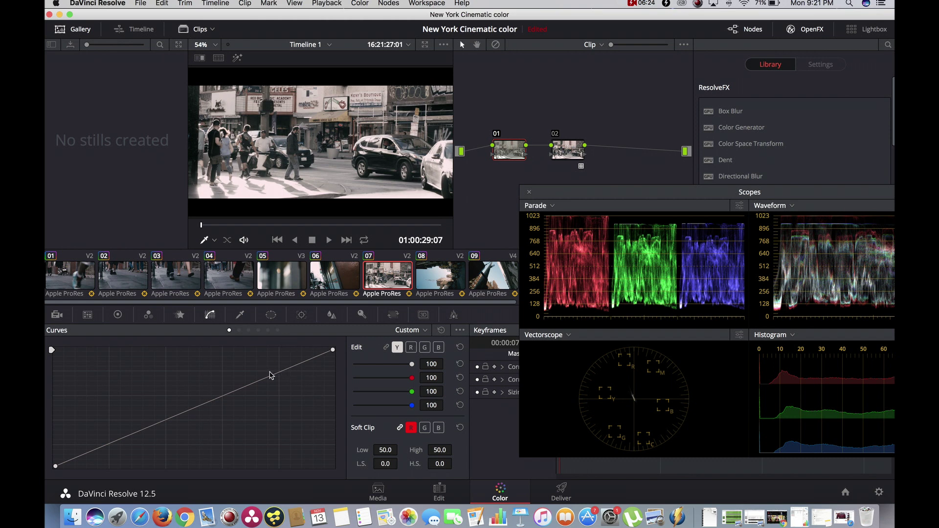
click(411, 348)
click(424, 347)
click(438, 347)
click(117, 315)
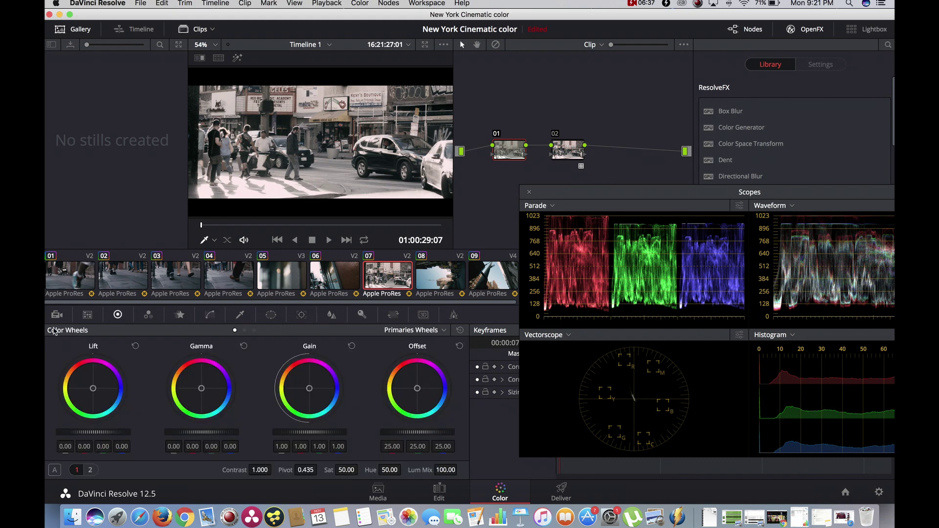
Step: Set node 01's Gain to 0.96 red and 1.05 blue, and nudge Lift slightly toward red
click(309, 389)
drag(309, 389, 318, 395)
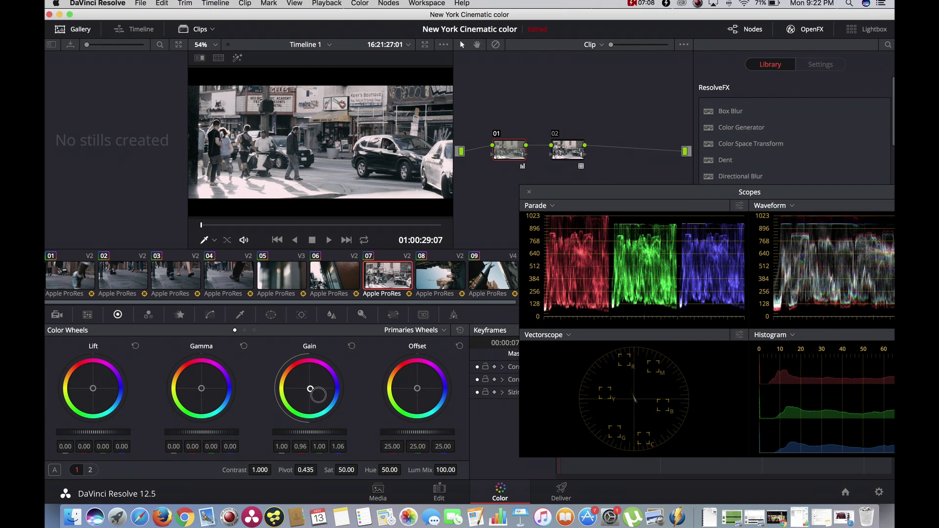
click(352, 346)
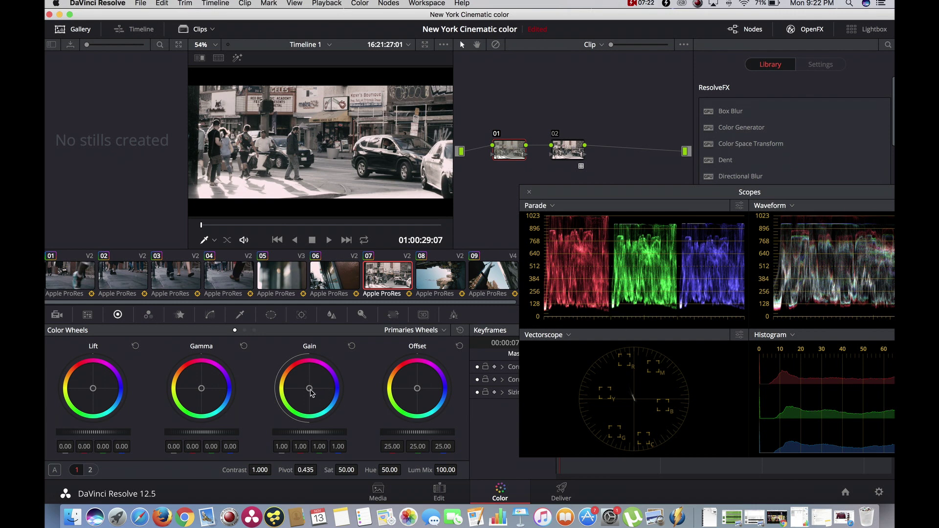
drag(309, 389, 319, 400)
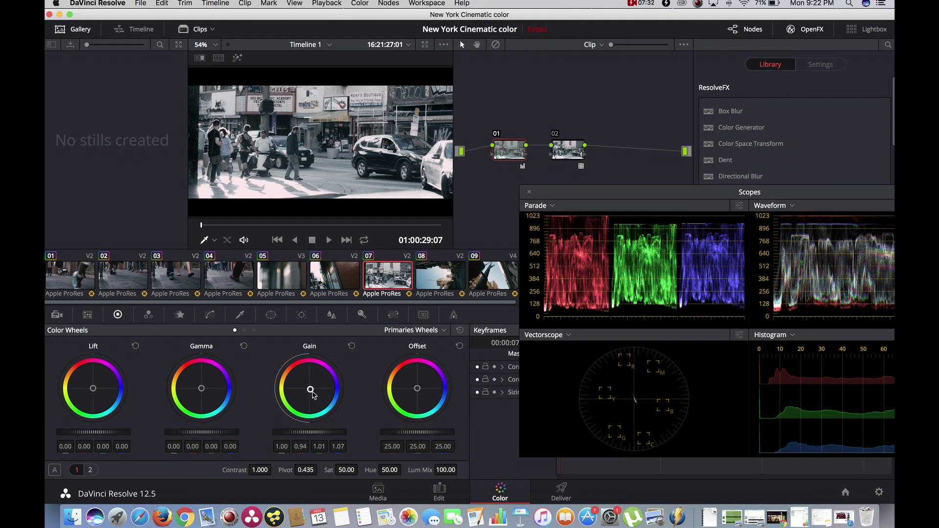
drag(312, 392, 310, 389)
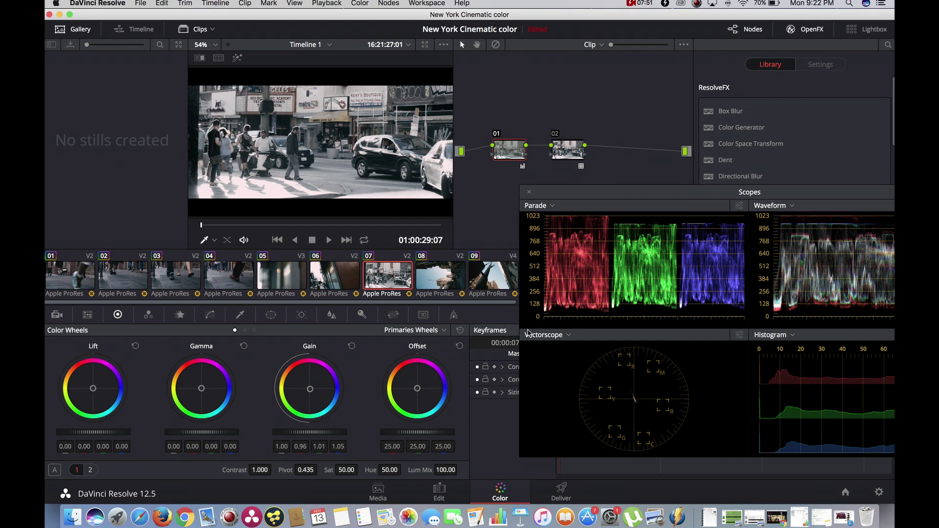
drag(92, 393, 79, 379)
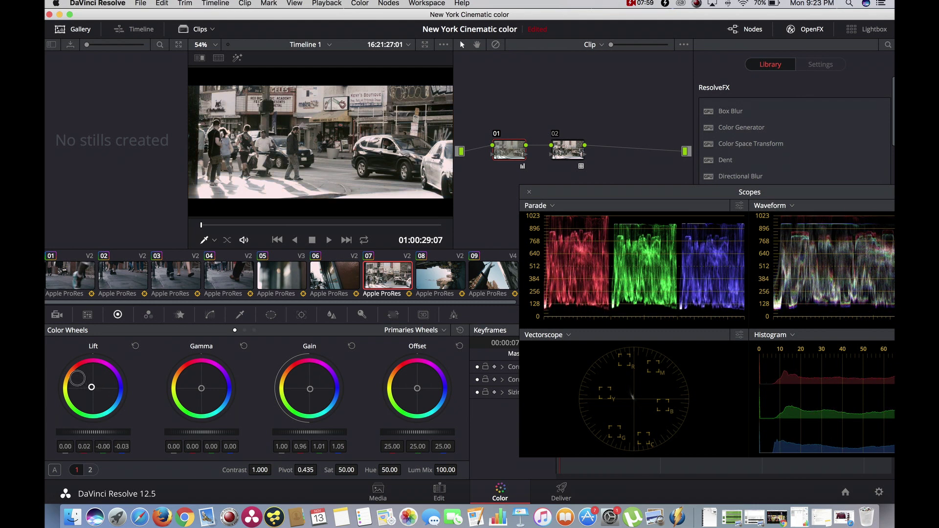
Step: Reset node 01's Lift to 0.00 and raise Saturation from 50 to 100
drag(77, 378, 94, 391)
click(136, 347)
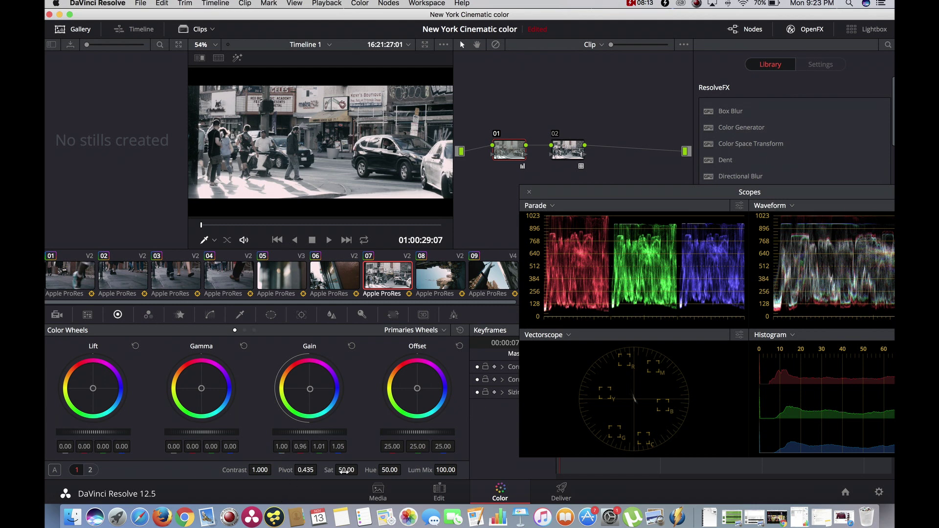
drag(347, 471, 356, 471)
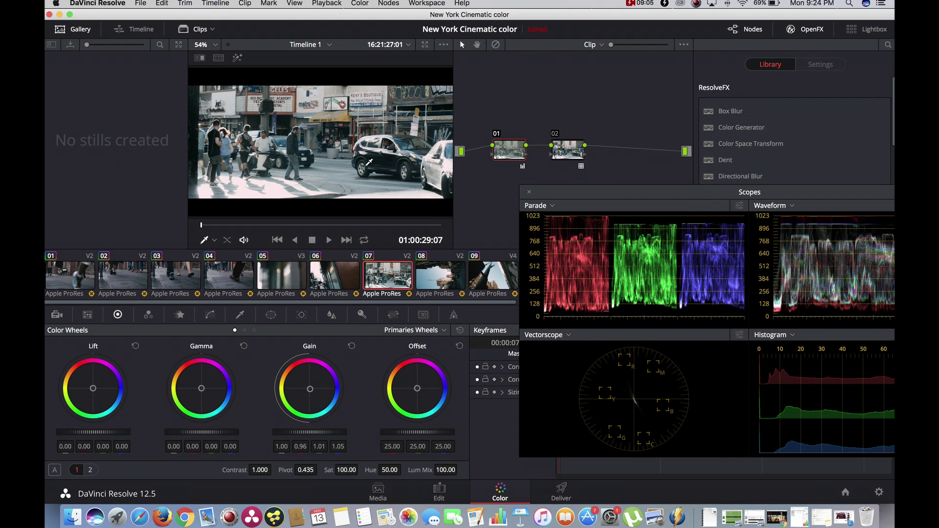
Step: Try control points on the red curve, then reset it to a straight line
click(210, 314)
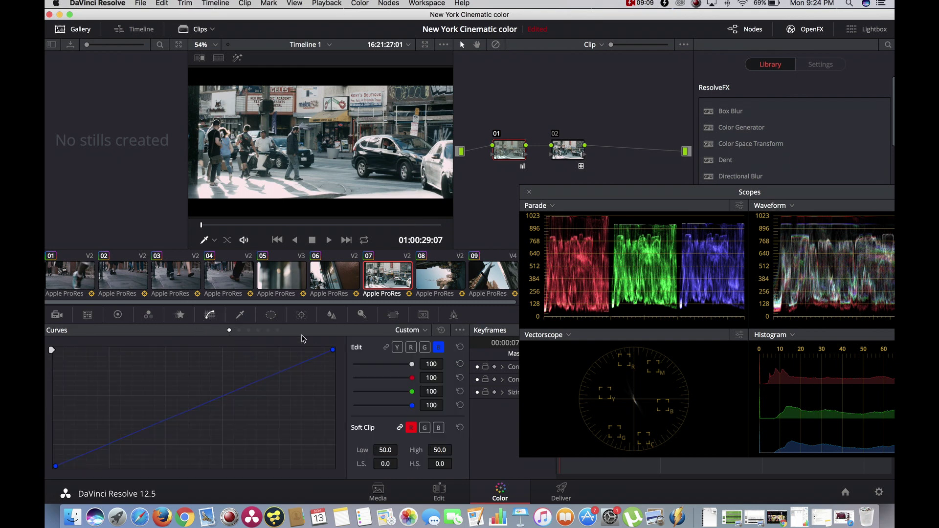
click(396, 346)
click(411, 348)
drag(282, 377, 271, 364)
mouse_move(124, 439)
mouse_down()
mouse_move(134, 450)
mouse_move(121, 437)
mouse_up()
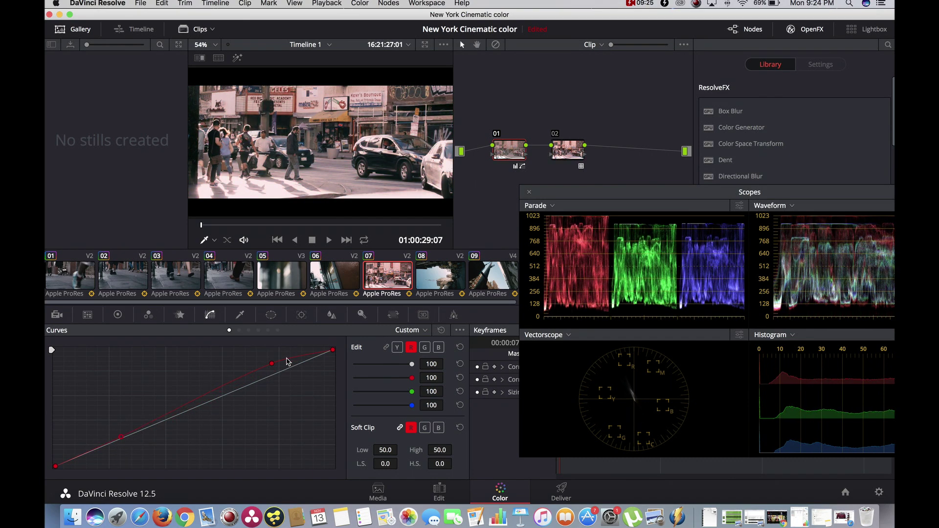
drag(274, 366, 291, 385)
drag(121, 437, 120, 430)
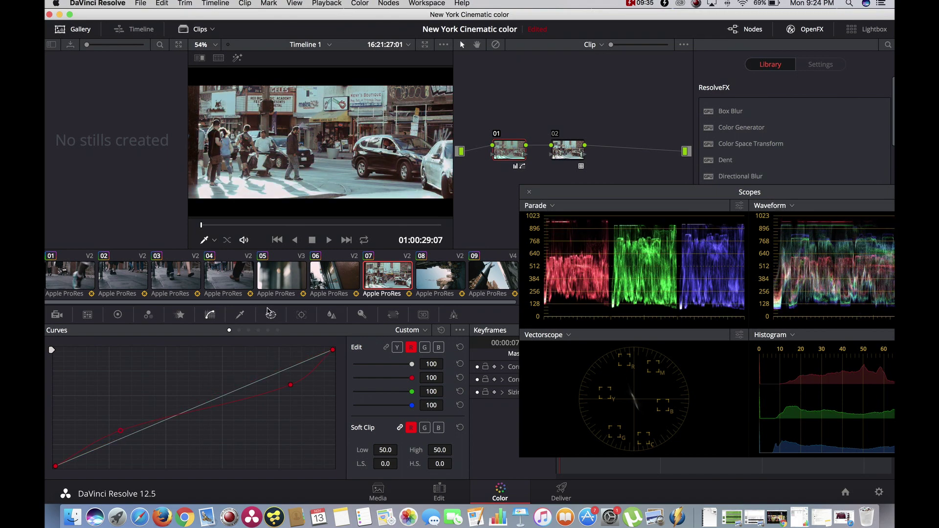
click(442, 330)
Step: Bend the green curve's upper and lower ranges, then reset it to straight
click(424, 348)
drag(289, 370, 275, 362)
drag(119, 435, 103, 448)
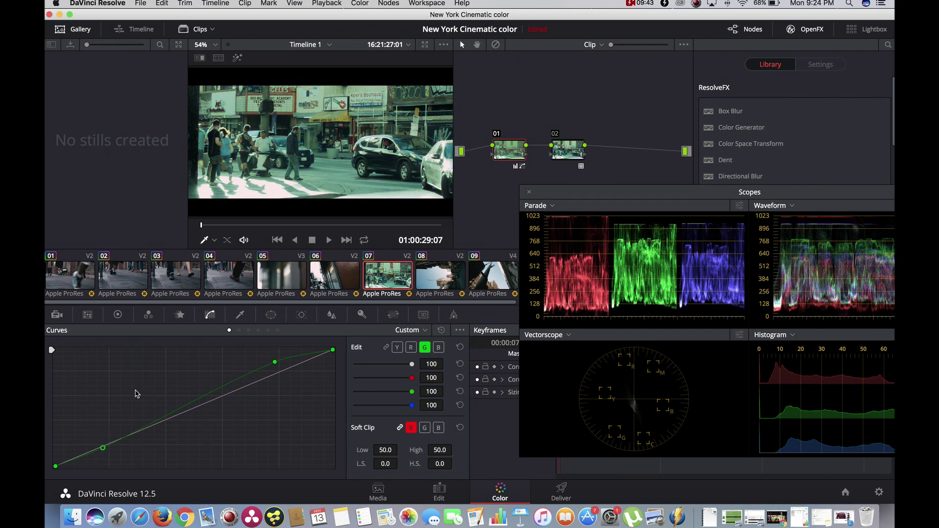
click(441, 330)
Step: Pull the blue curve down, reset it straight, and move the scopes aside
click(439, 347)
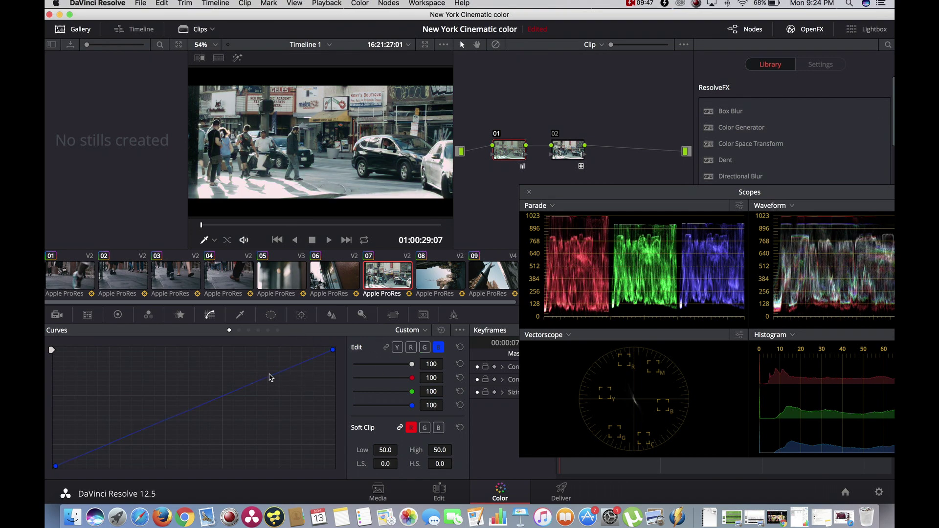
drag(269, 375, 264, 404)
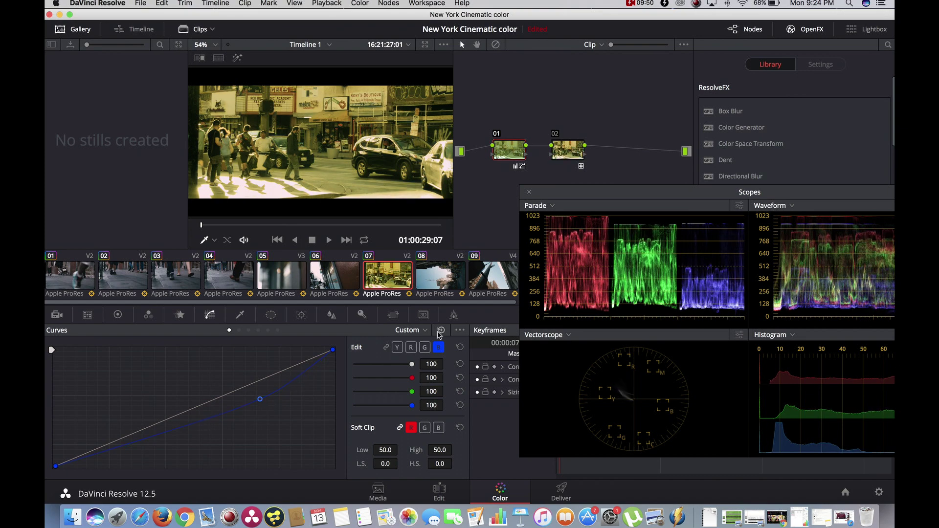
click(441, 330)
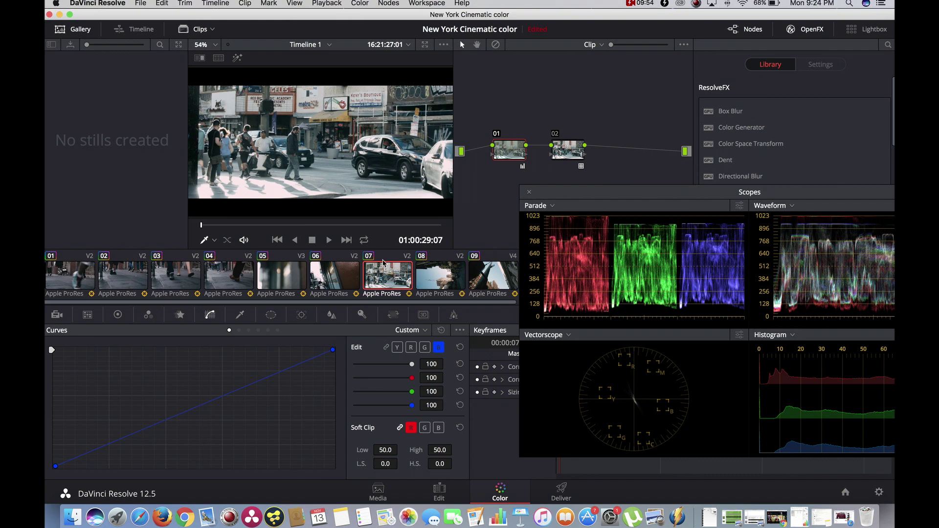
drag(552, 192, 342, 301)
Step: On building clip 11, add a Corrector node 02 between node 01 and the output
click(596, 280)
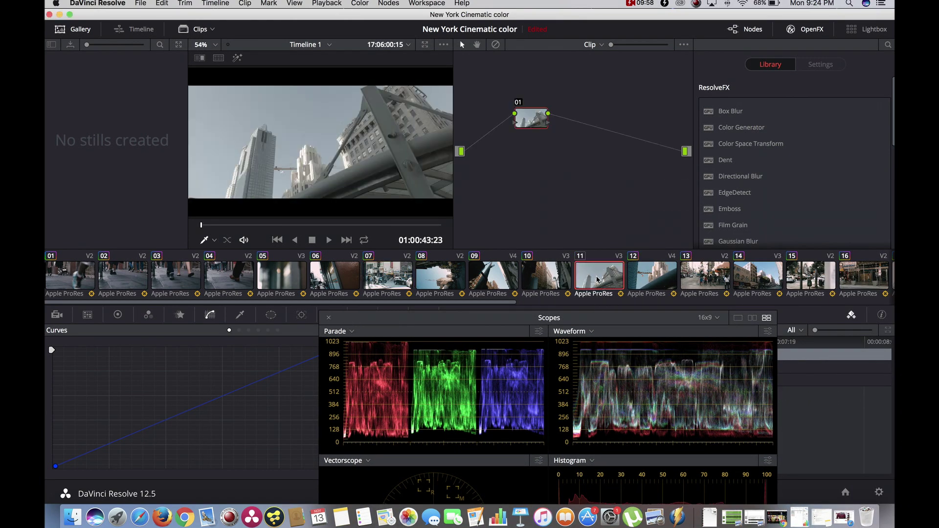
drag(449, 324, 612, 193)
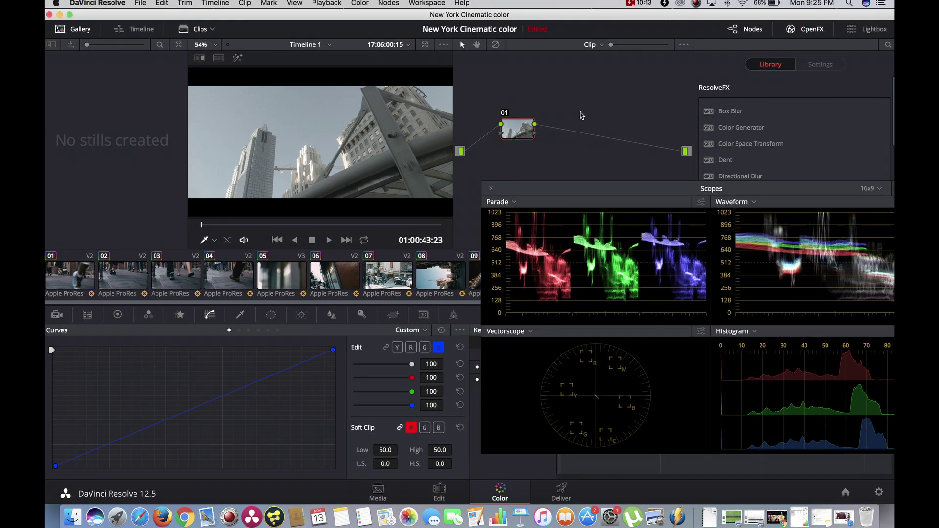
right_click(575, 117)
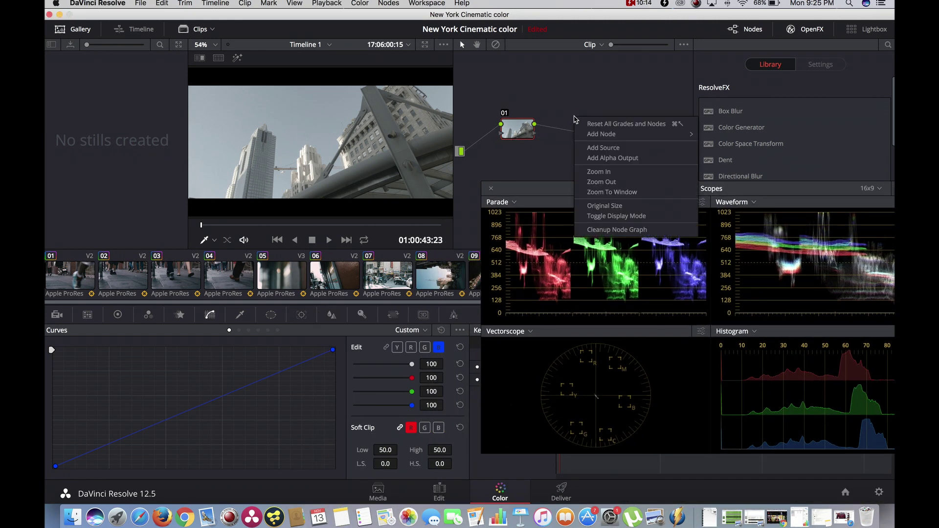
mouse_move(601, 136)
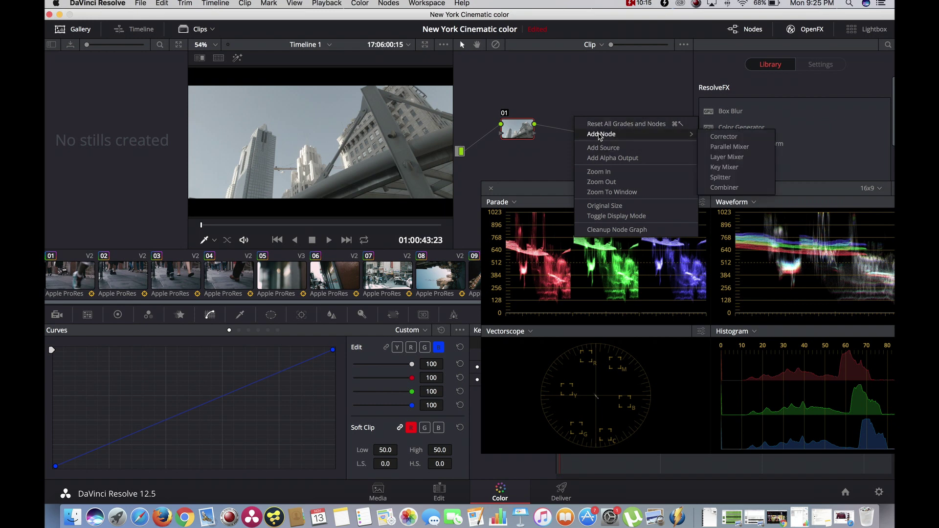
click(720, 136)
drag(577, 118, 578, 133)
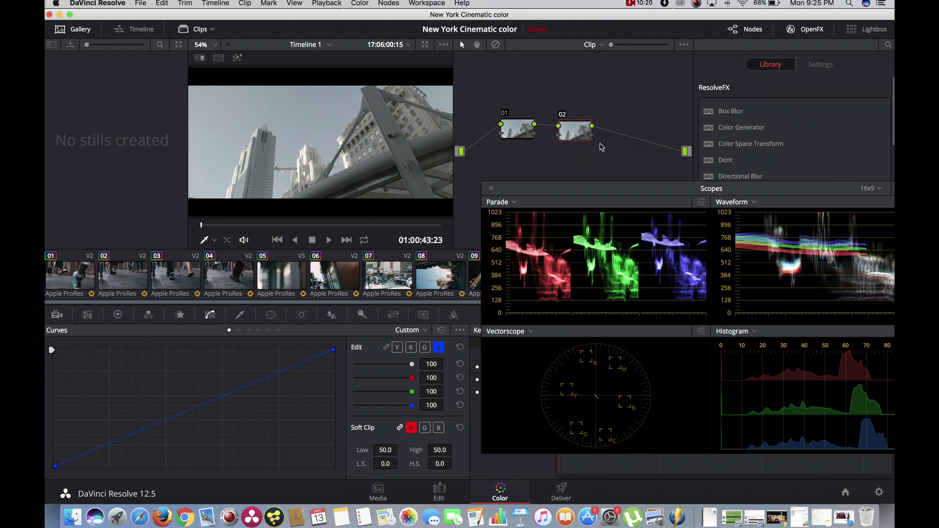
Step: Apply the Film Looks 3D LUT DCI-P3 Fujifilm 3513DI D55 to node 02
right_click(576, 134)
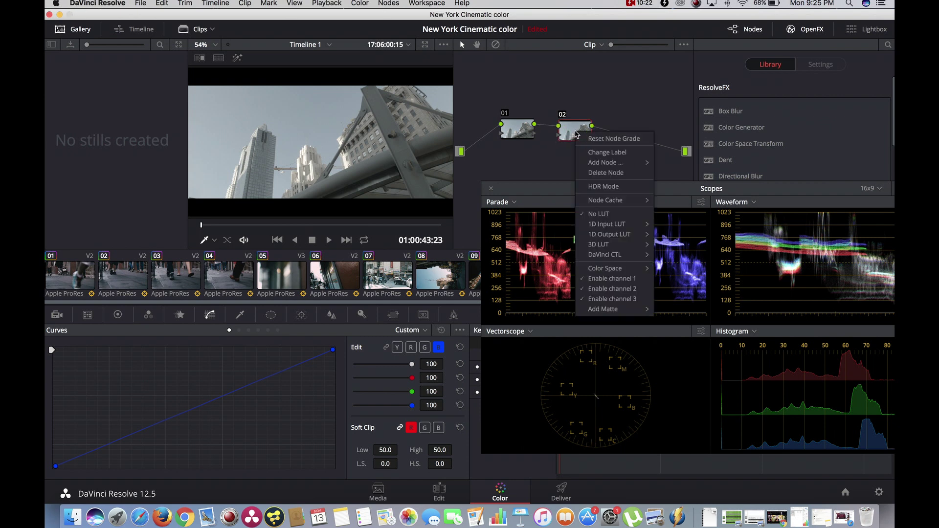
mouse_move(605, 245)
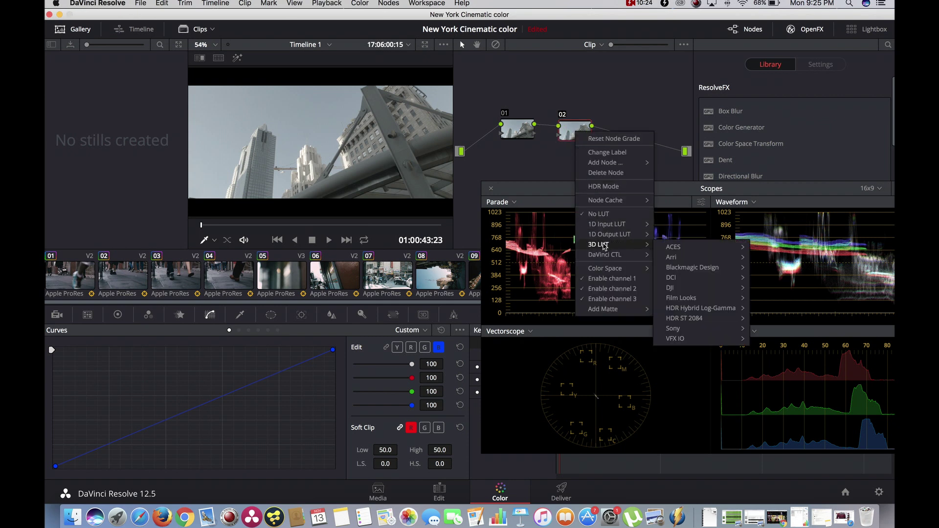
right_click(570, 130)
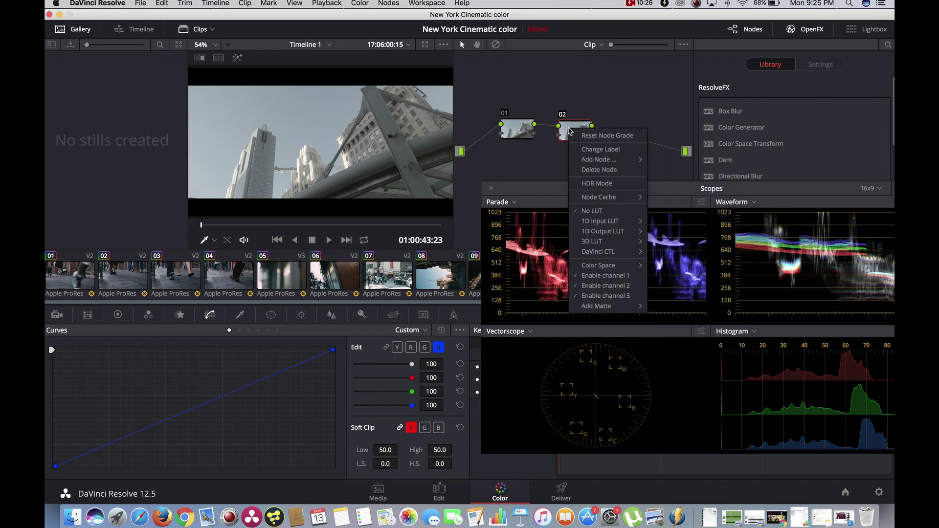
mouse_move(594, 247)
mouse_move(673, 295)
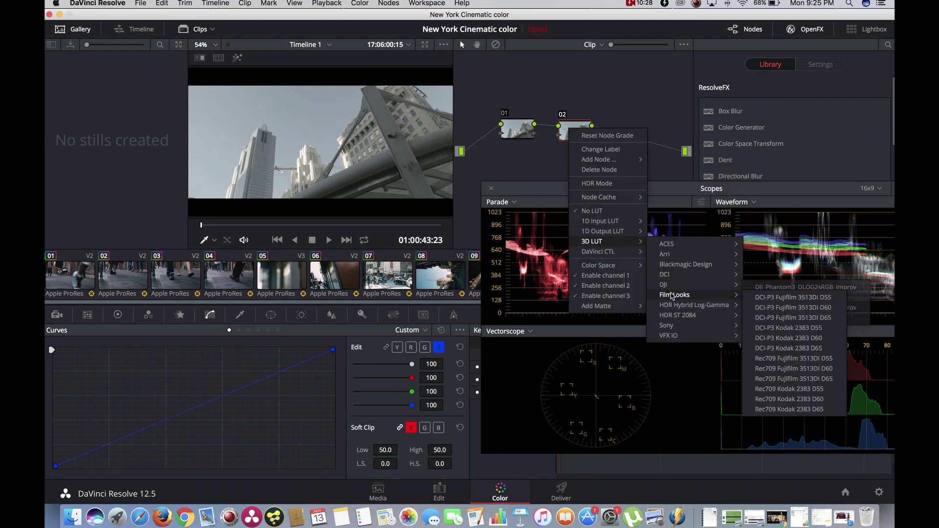
click(762, 297)
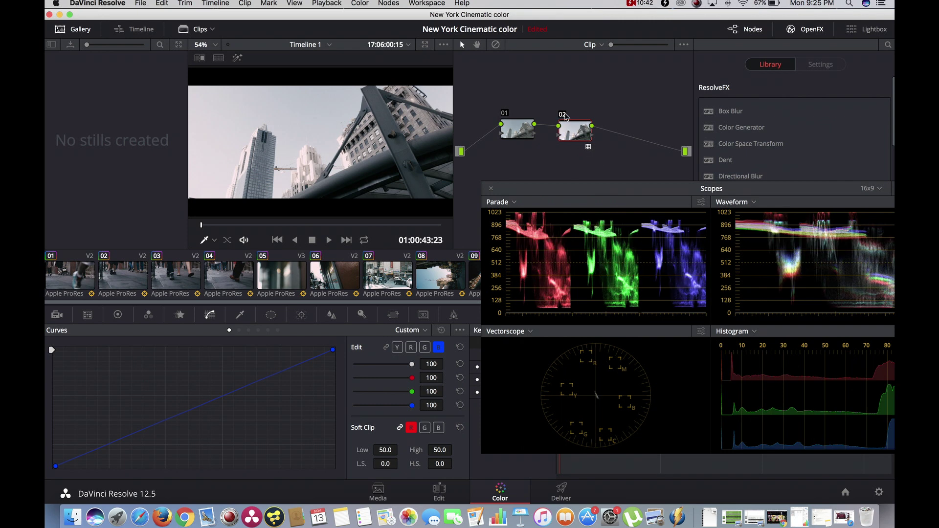
Step: Pull an upper point and a shadow point below the diagonal on node 01's luma curve
right_click(585, 121)
mouse_move(623, 246)
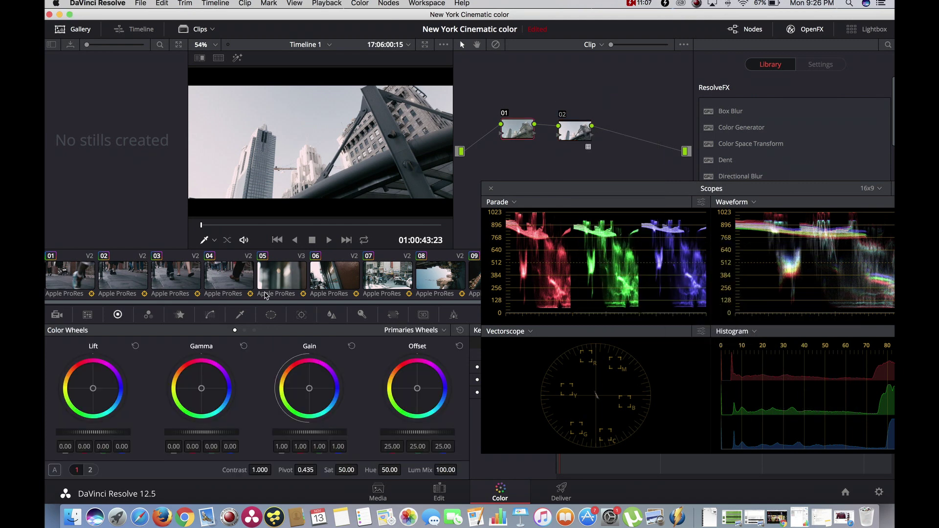
click(211, 316)
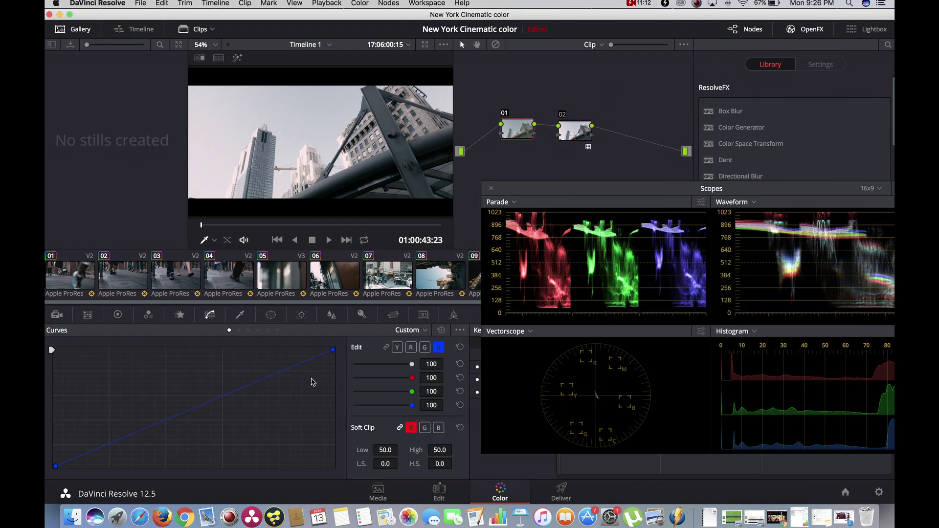
click(397, 347)
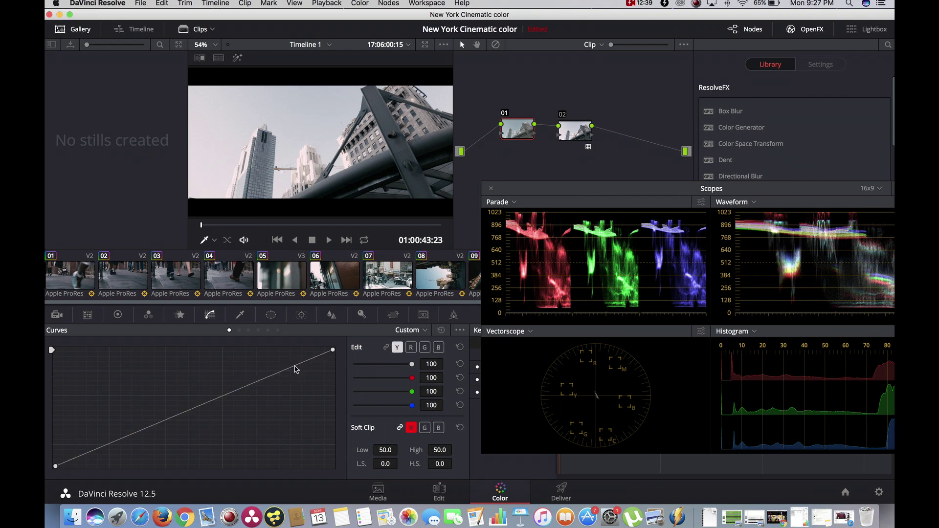
drag(294, 368, 297, 374)
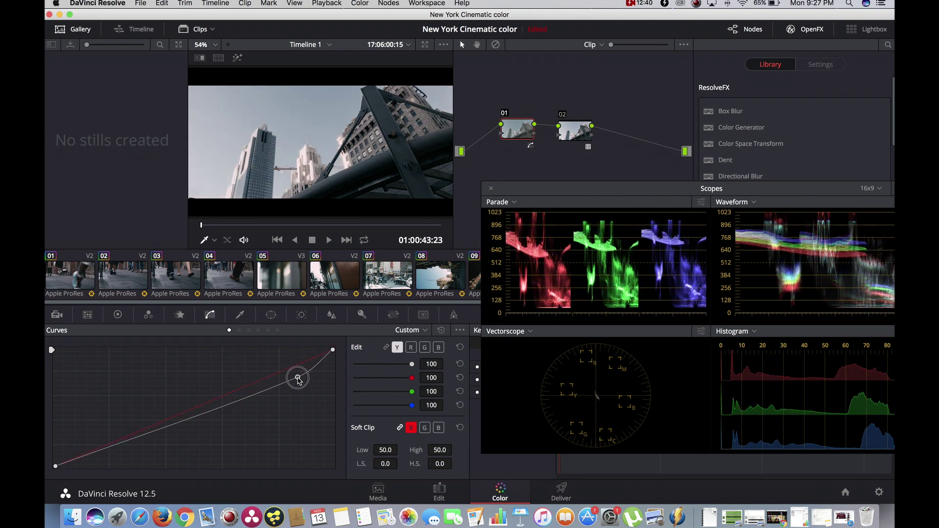
drag(299, 382, 299, 385)
drag(111, 448, 111, 454)
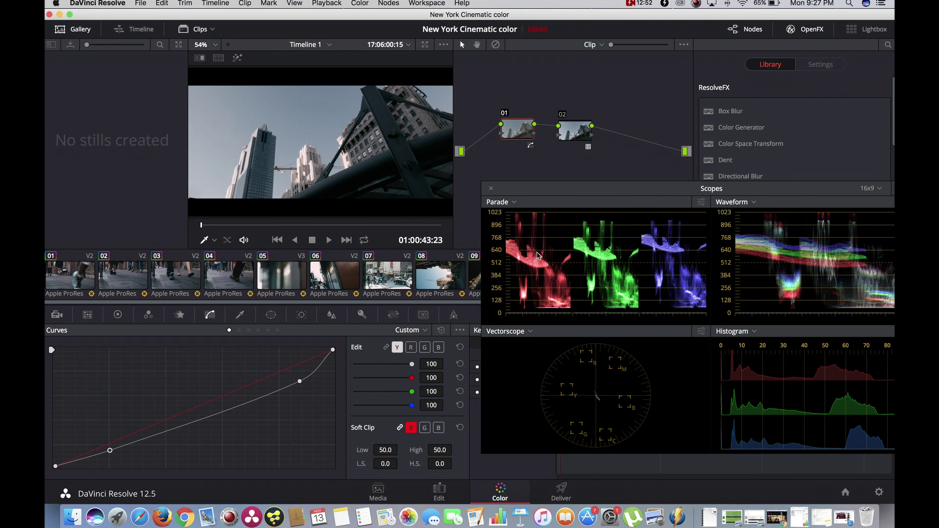
Step: Try Lift and Gain balance shifts, reset both to neutral, and raise Saturation to 100
click(117, 314)
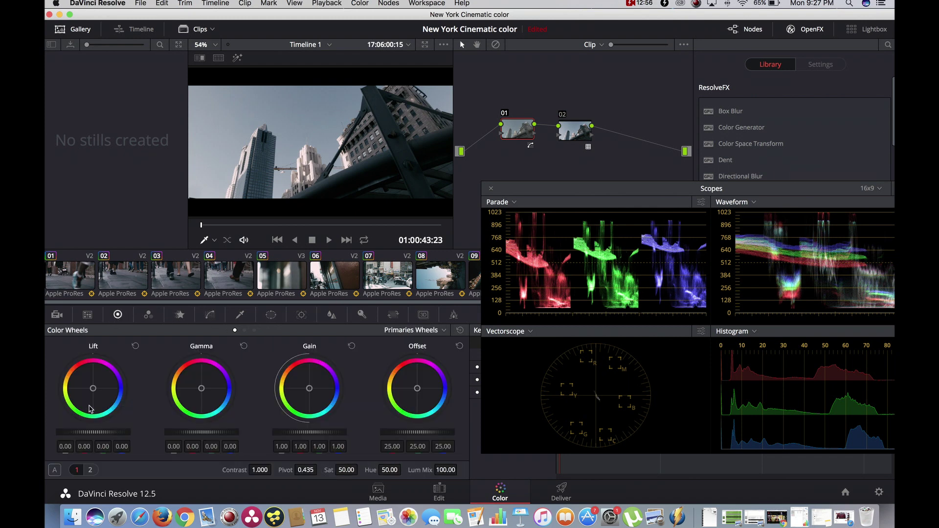
drag(94, 389, 84, 360)
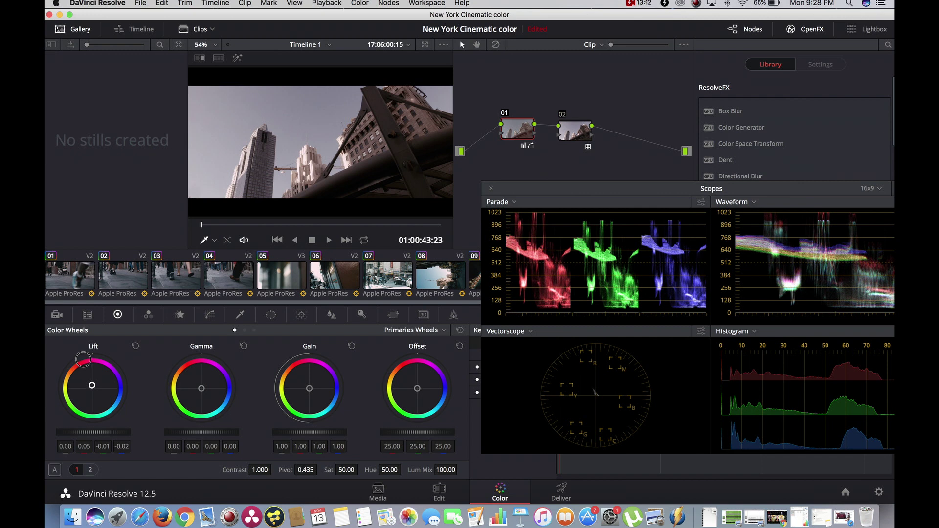
drag(84, 360, 83, 342)
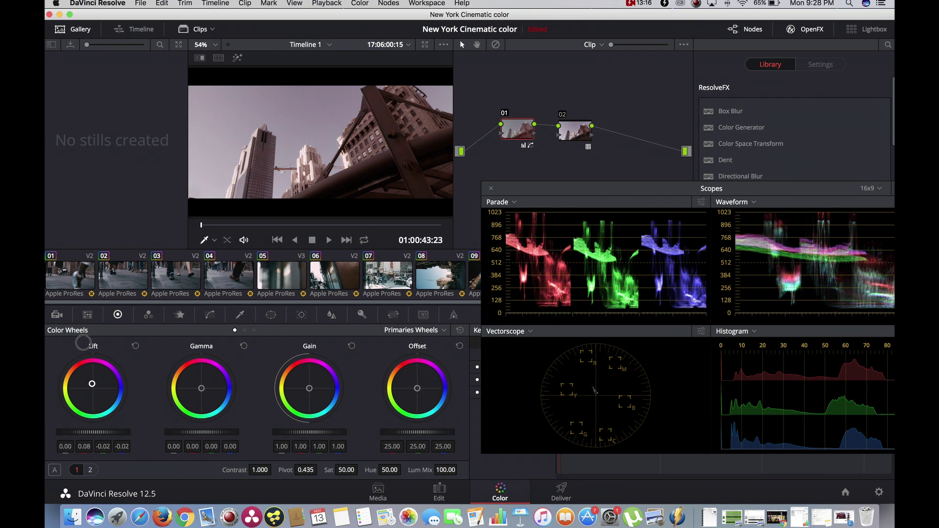
drag(83, 343, 97, 412)
click(136, 346)
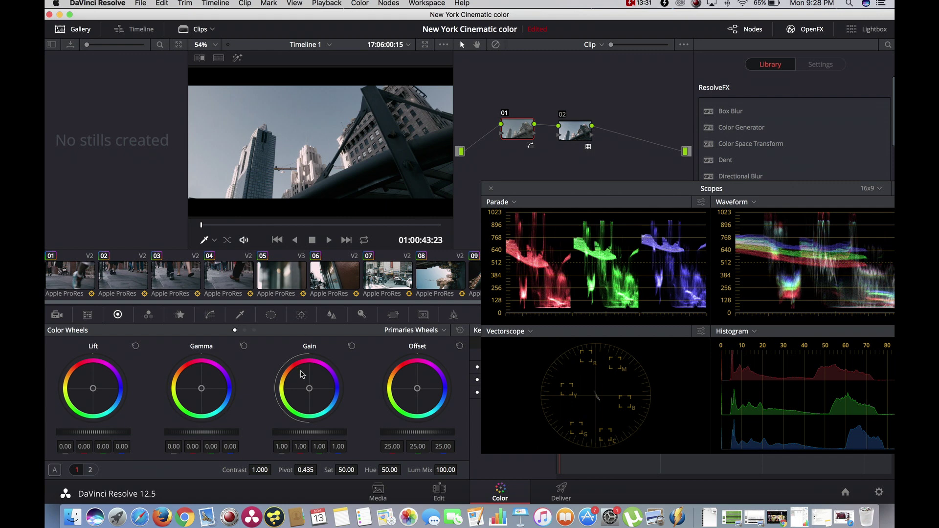
drag(334, 399, 325, 398)
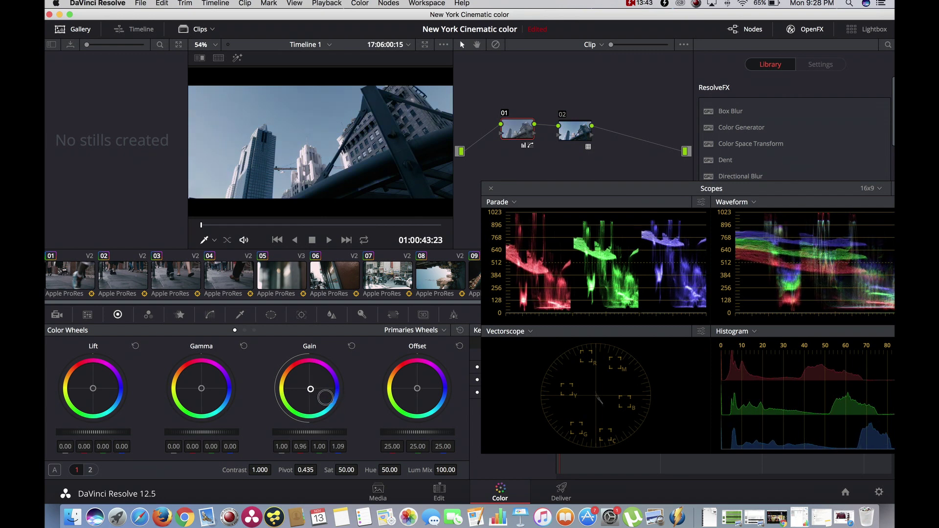
click(351, 346)
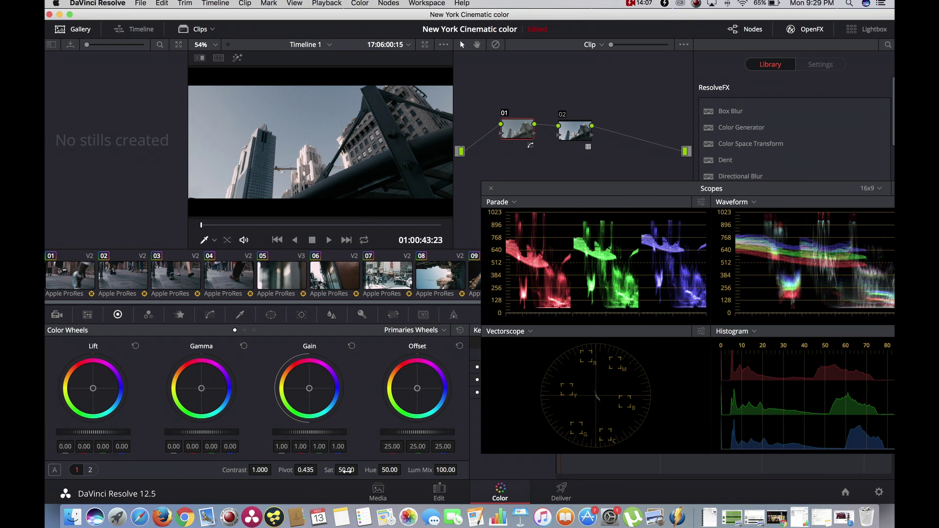
drag(346, 471, 783, 481)
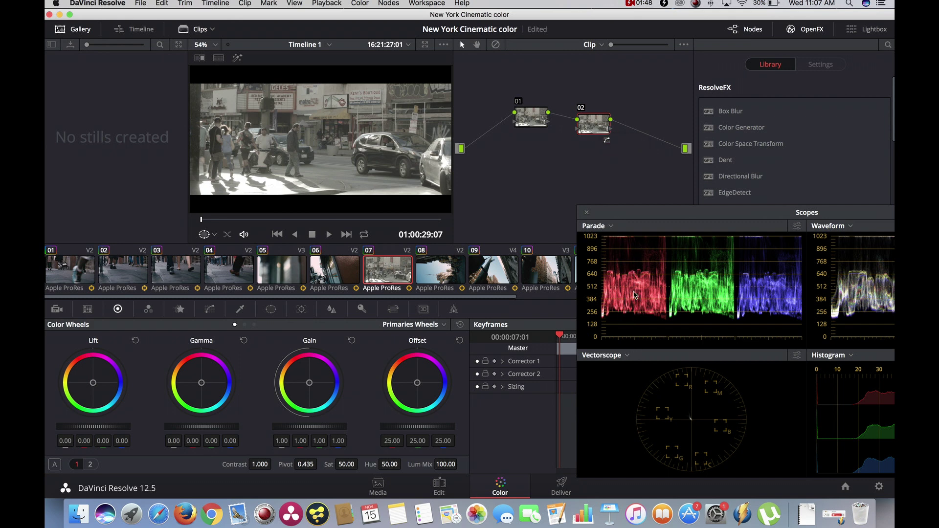
Step: Switch node 02's Film Looks LUT to DCI-P3 Fujifilm 3513DI D60 and select node 01
right_click(595, 128)
mouse_move(621, 239)
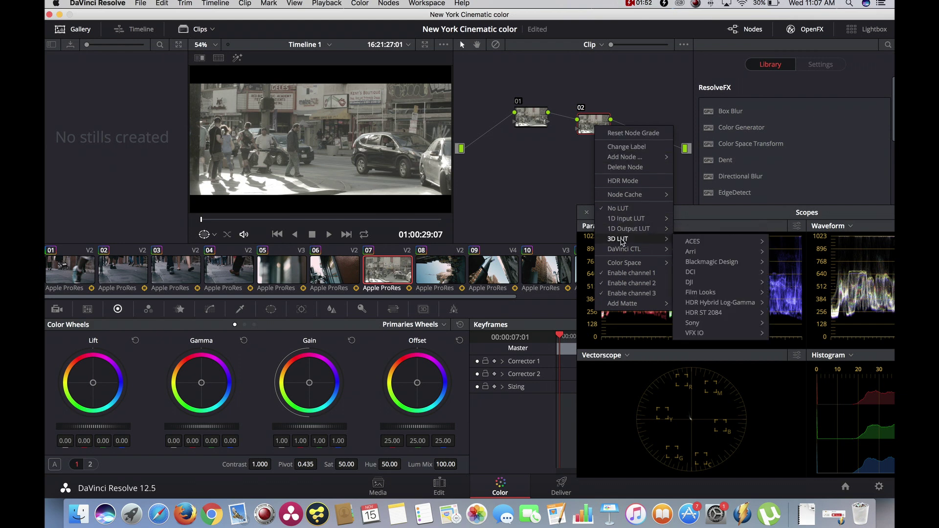
mouse_move(705, 293)
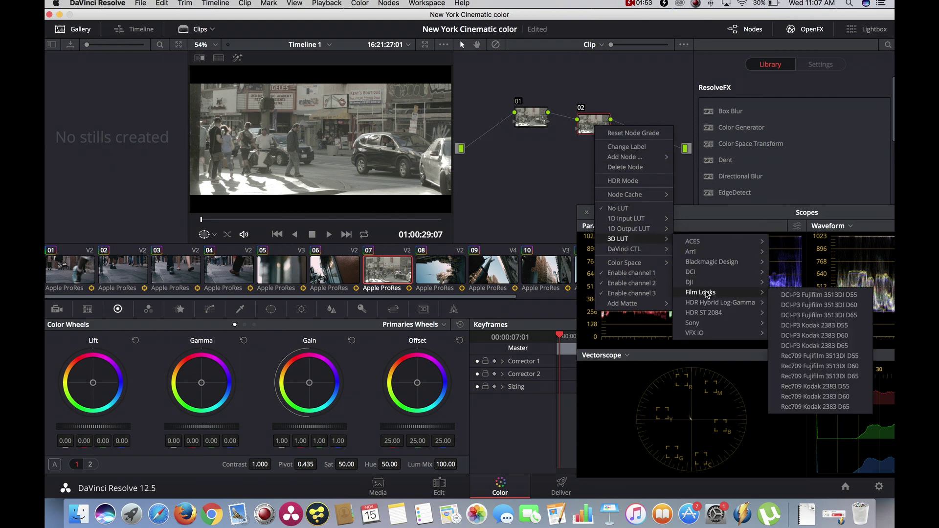
click(797, 305)
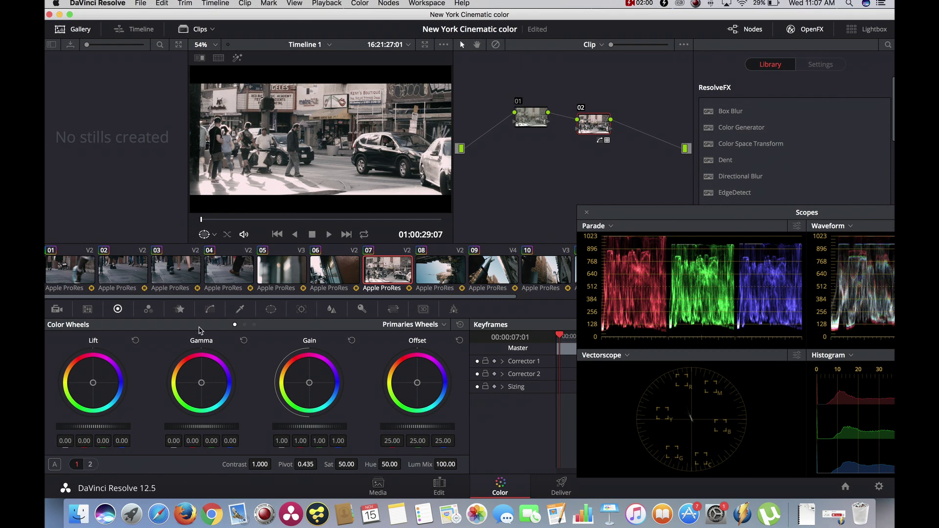
click(533, 120)
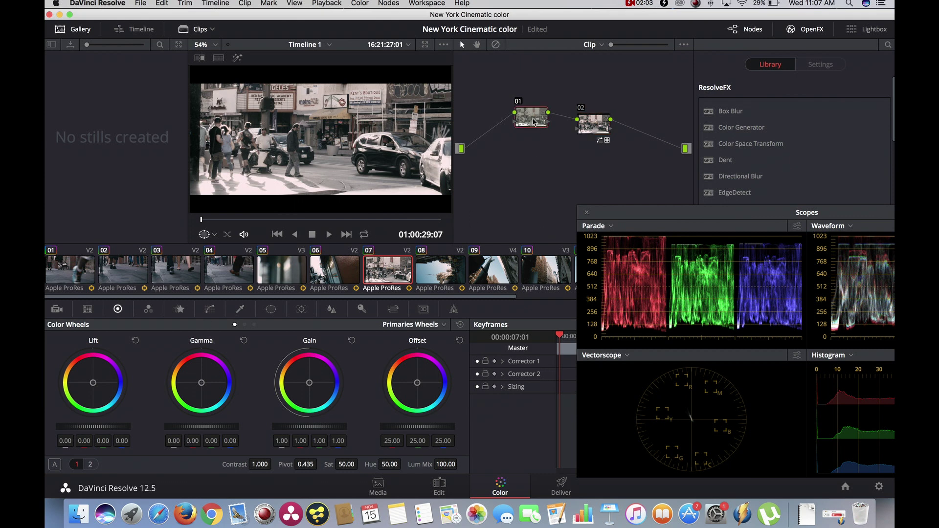
Step: On node 01's luma curve, anchor a highlight point and pull a shadow point slightly down
click(211, 310)
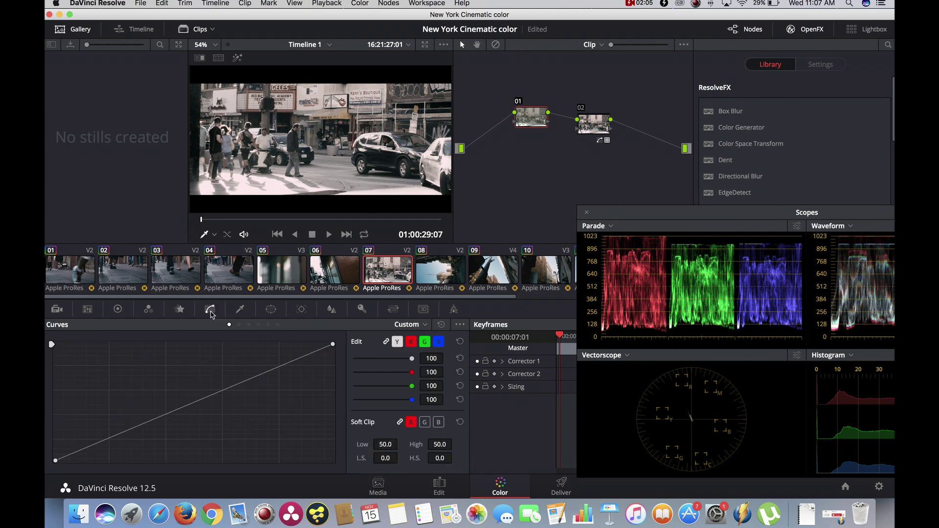
click(275, 368)
click(110, 441)
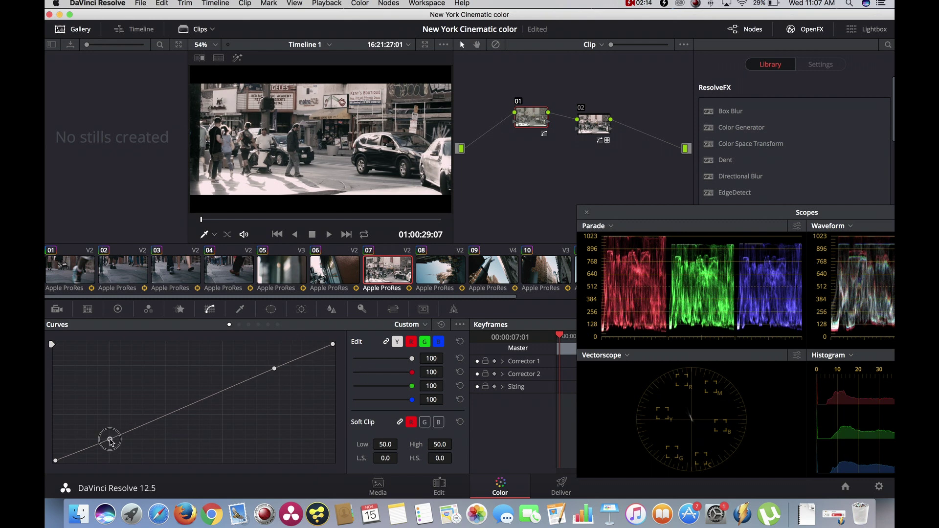
mouse_move(110, 441)
mouse_down()
mouse_move(113, 452)
mouse_move(110, 441)
mouse_up()
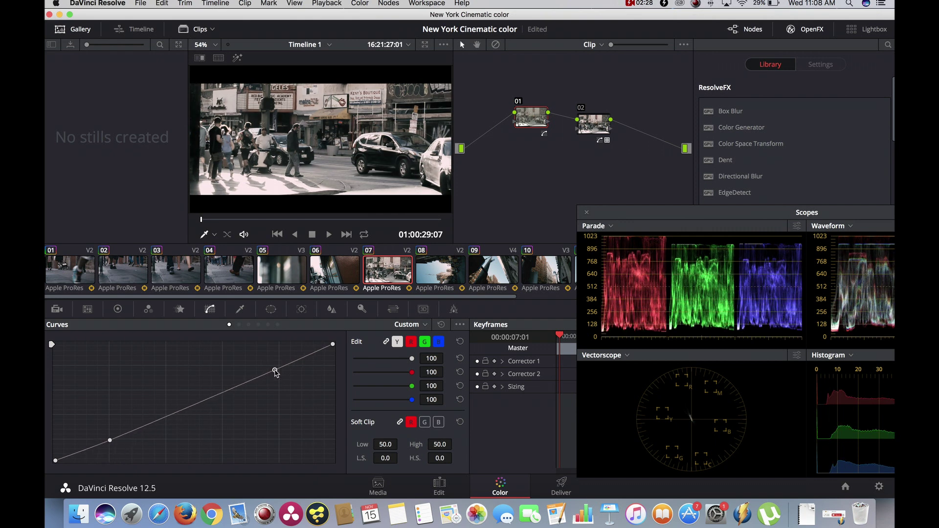